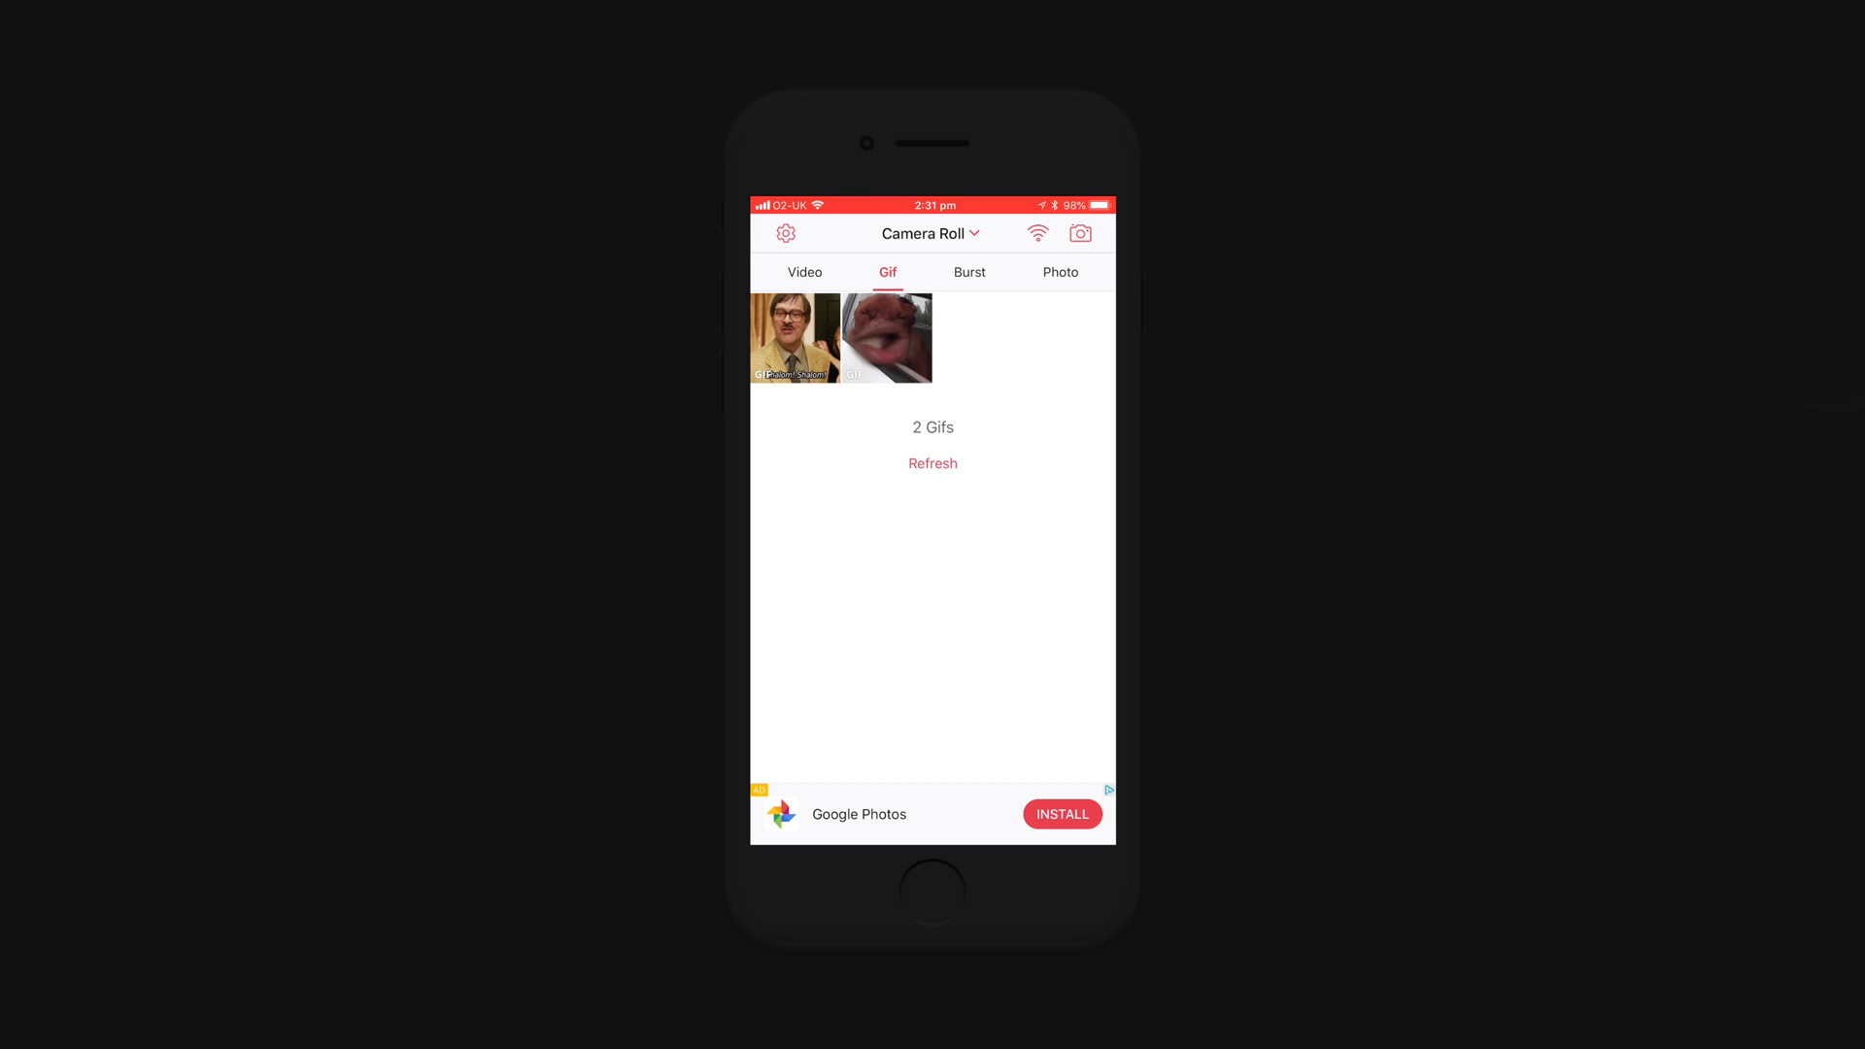
# Open the dog GIF for editing and switch it to wallpaper mode
pyautogui.click(883, 337)
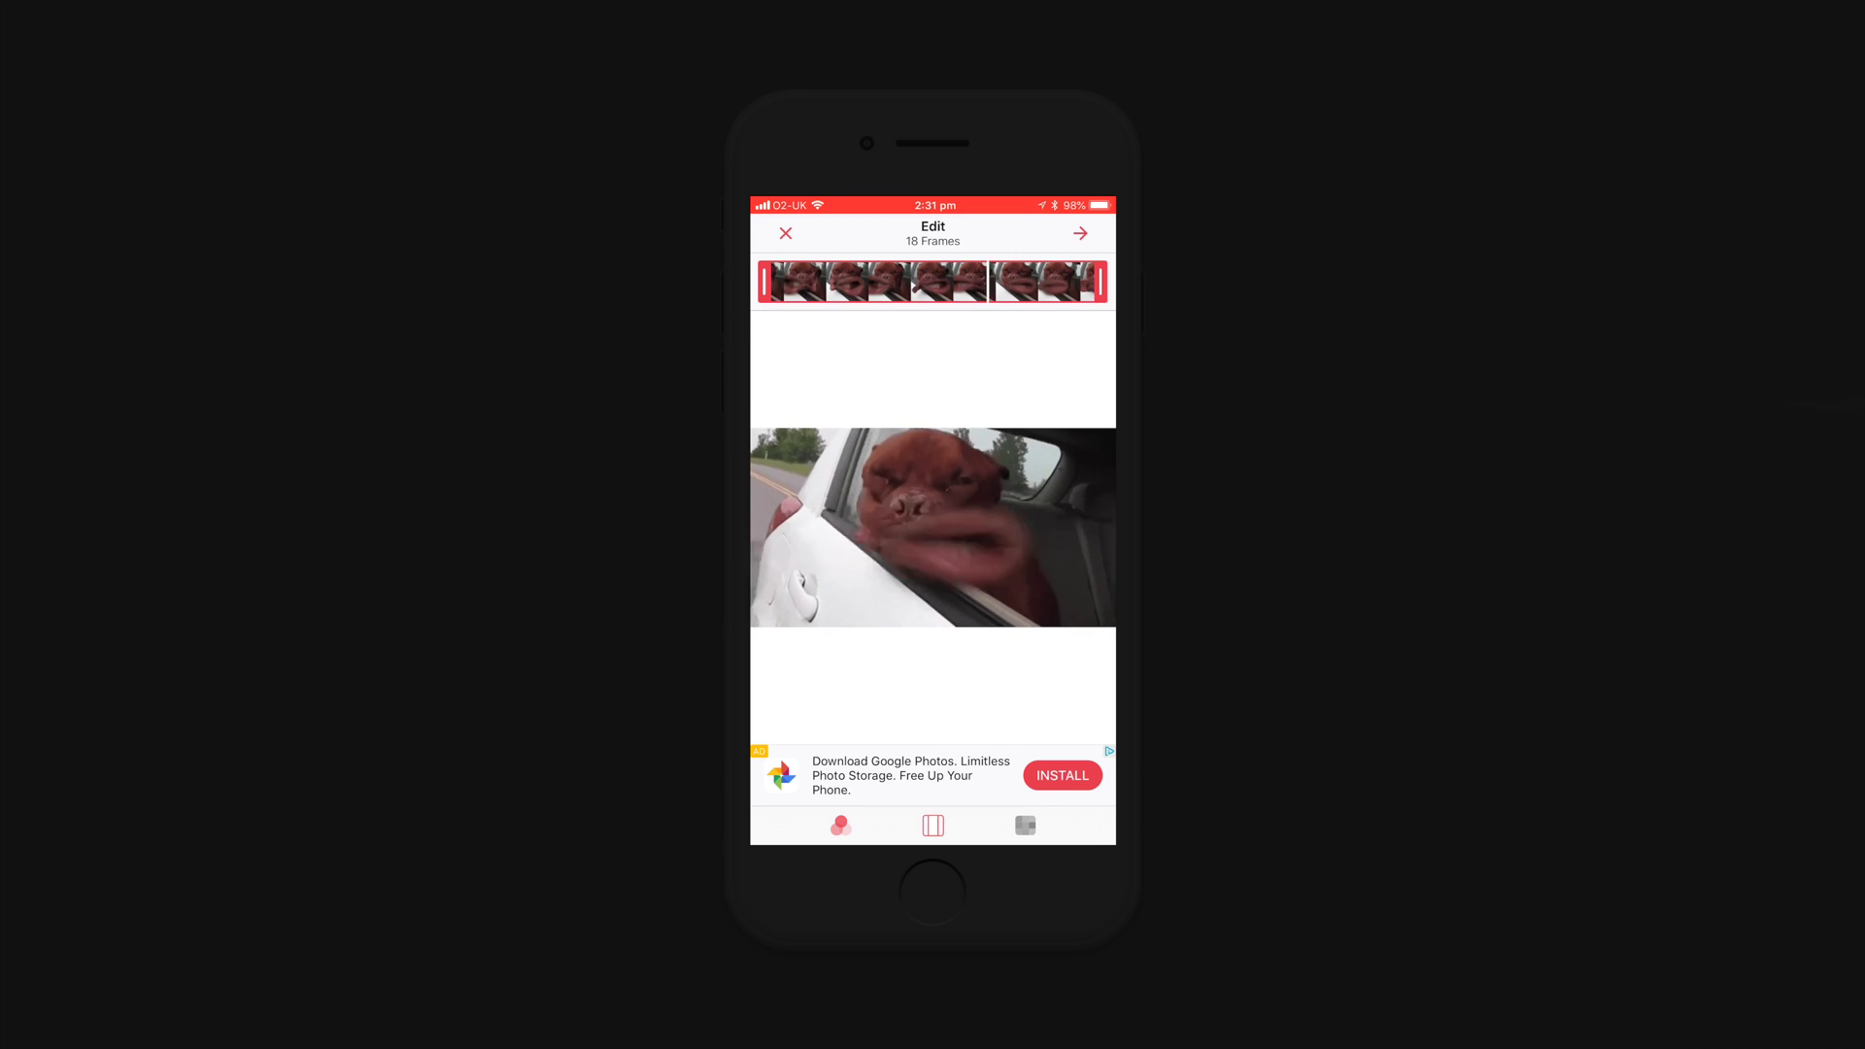
pyautogui.click(1024, 825)
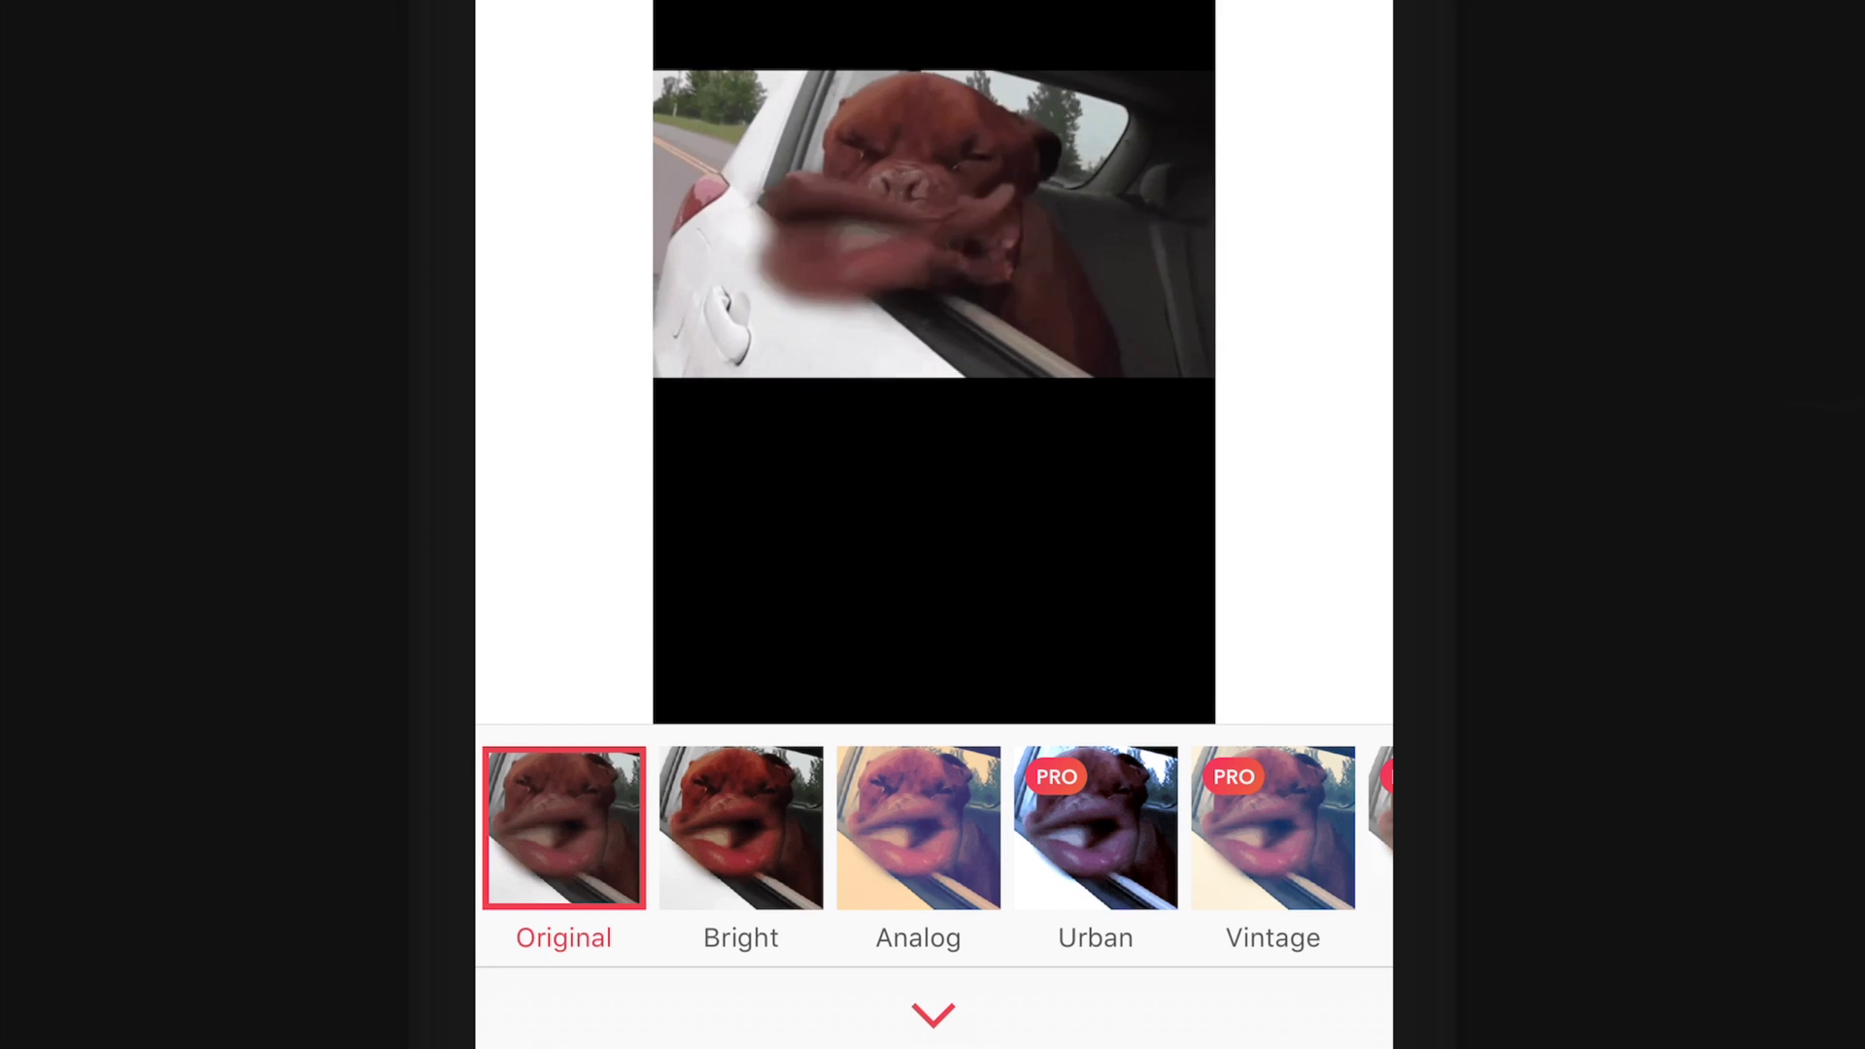
pyautogui.moveTo(1167, 828); pyautogui.dragTo(882, 828)
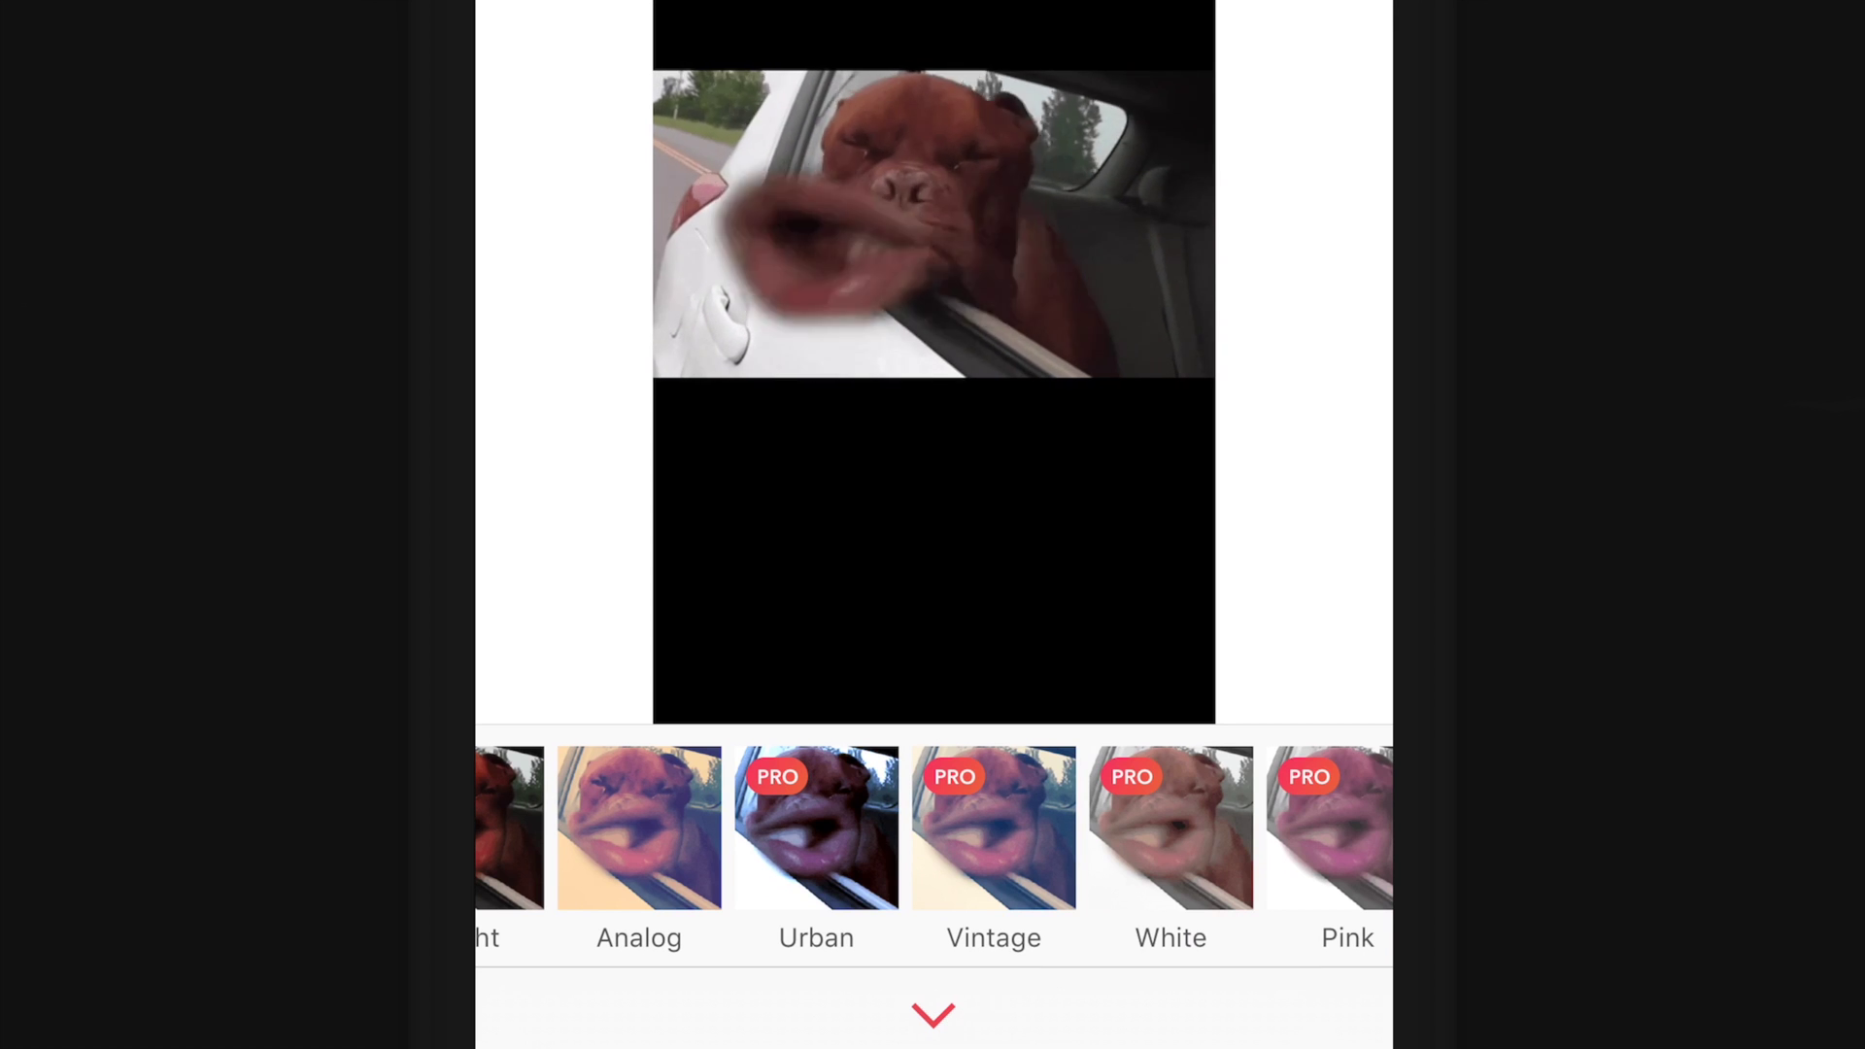
pyautogui.moveTo(1020, 827); pyautogui.dragTo(862, 828)
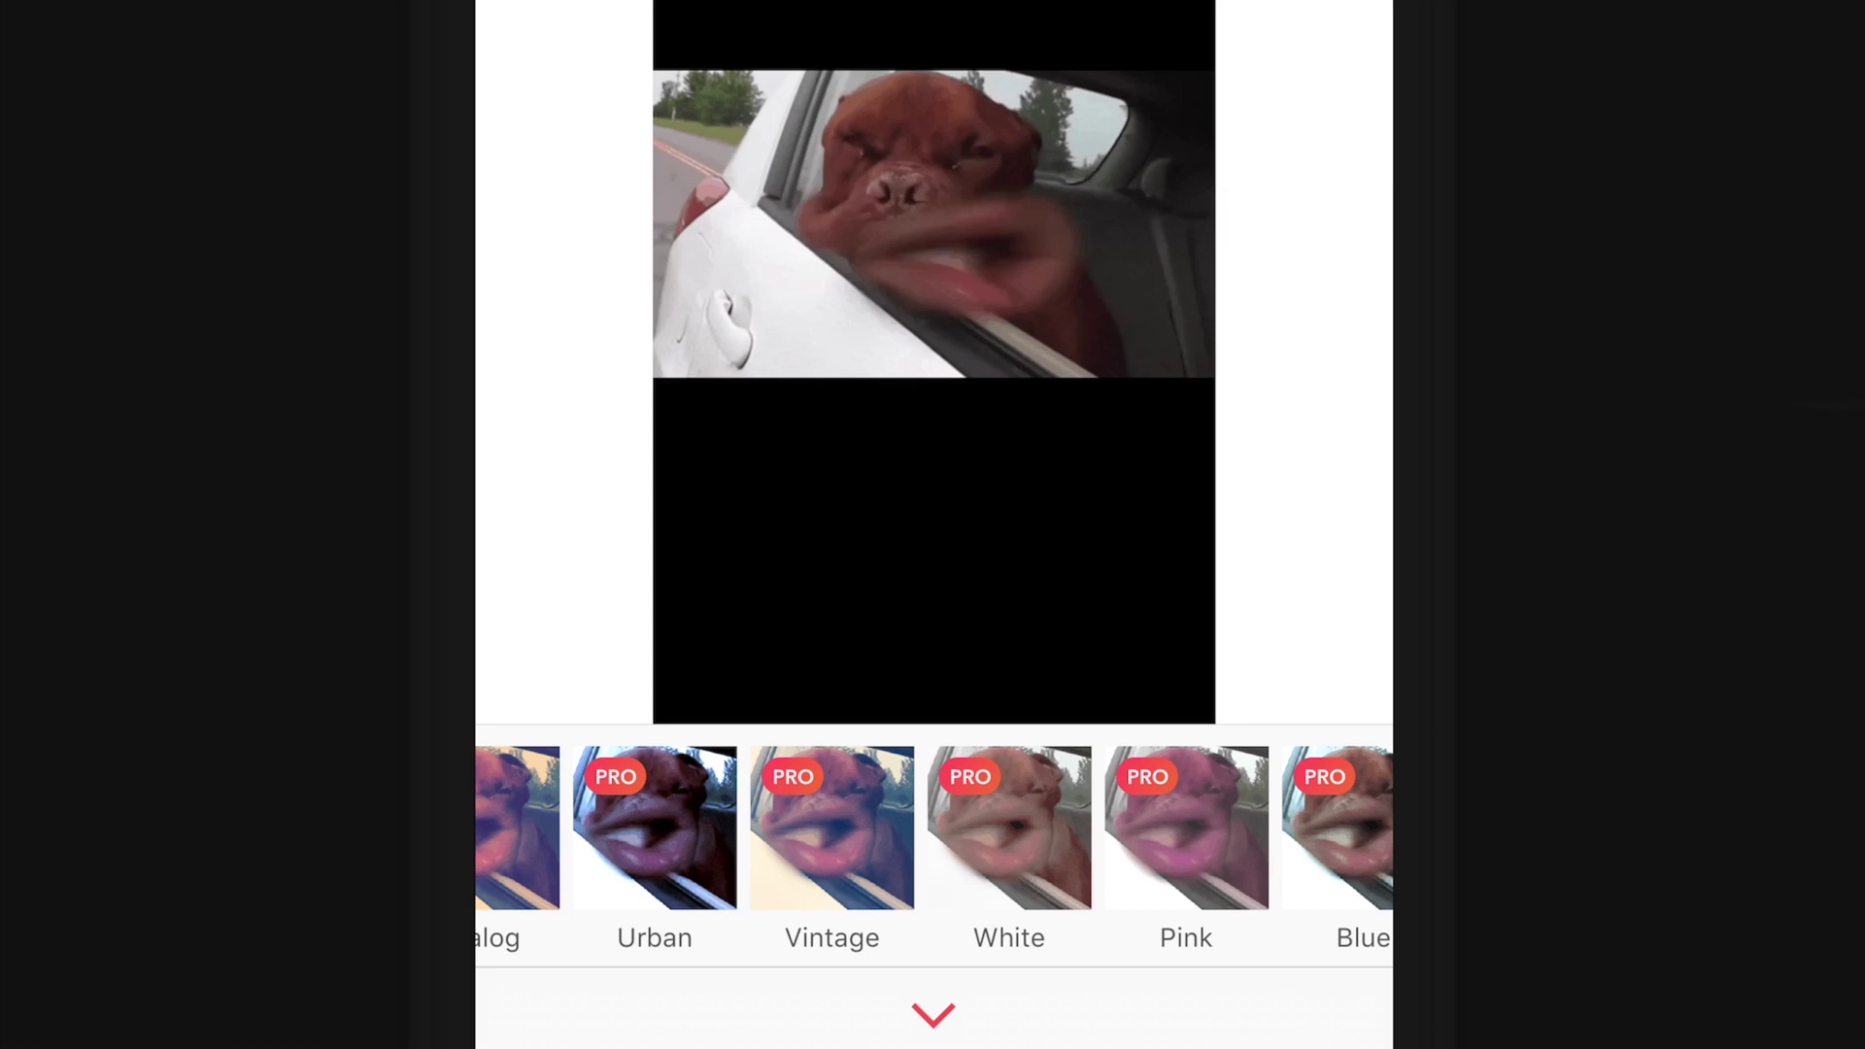
pyautogui.moveTo(861, 827); pyautogui.dragTo(1165, 827)
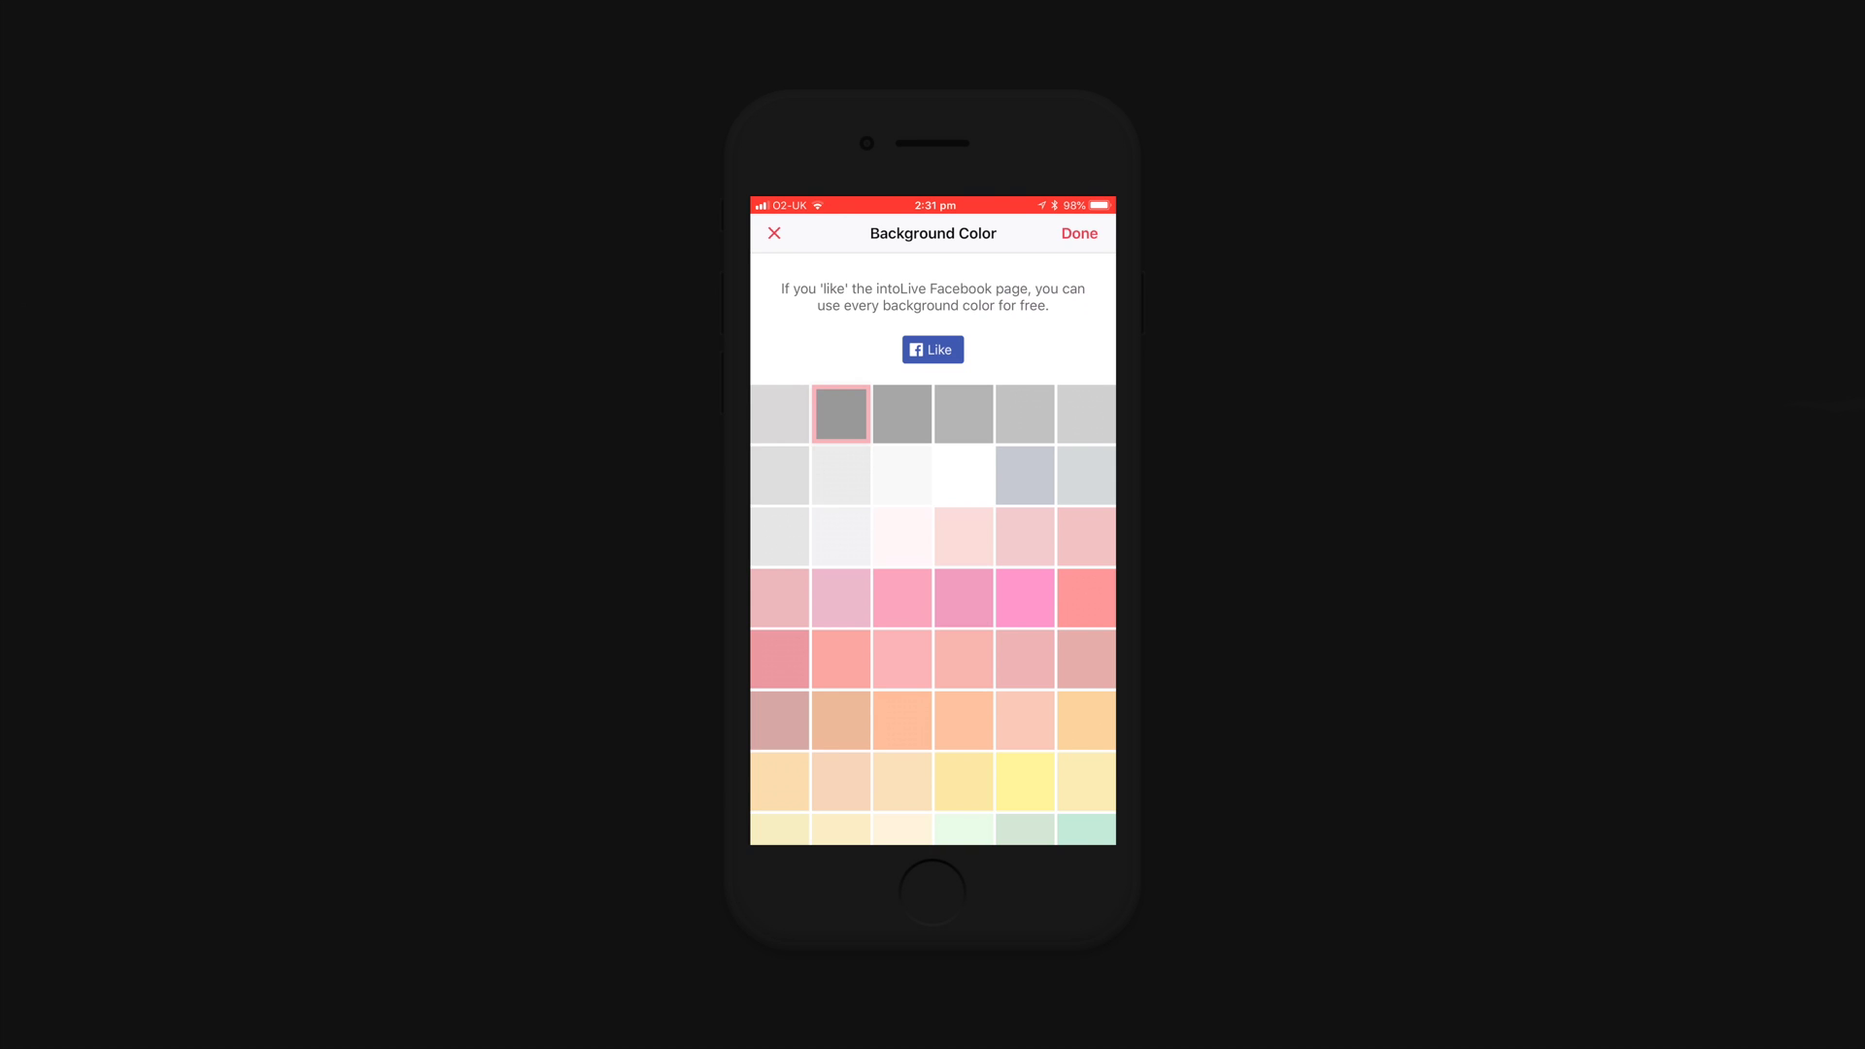
# Close the background colour palette to continue toward the dog clip's preview
pyautogui.click(773, 233)
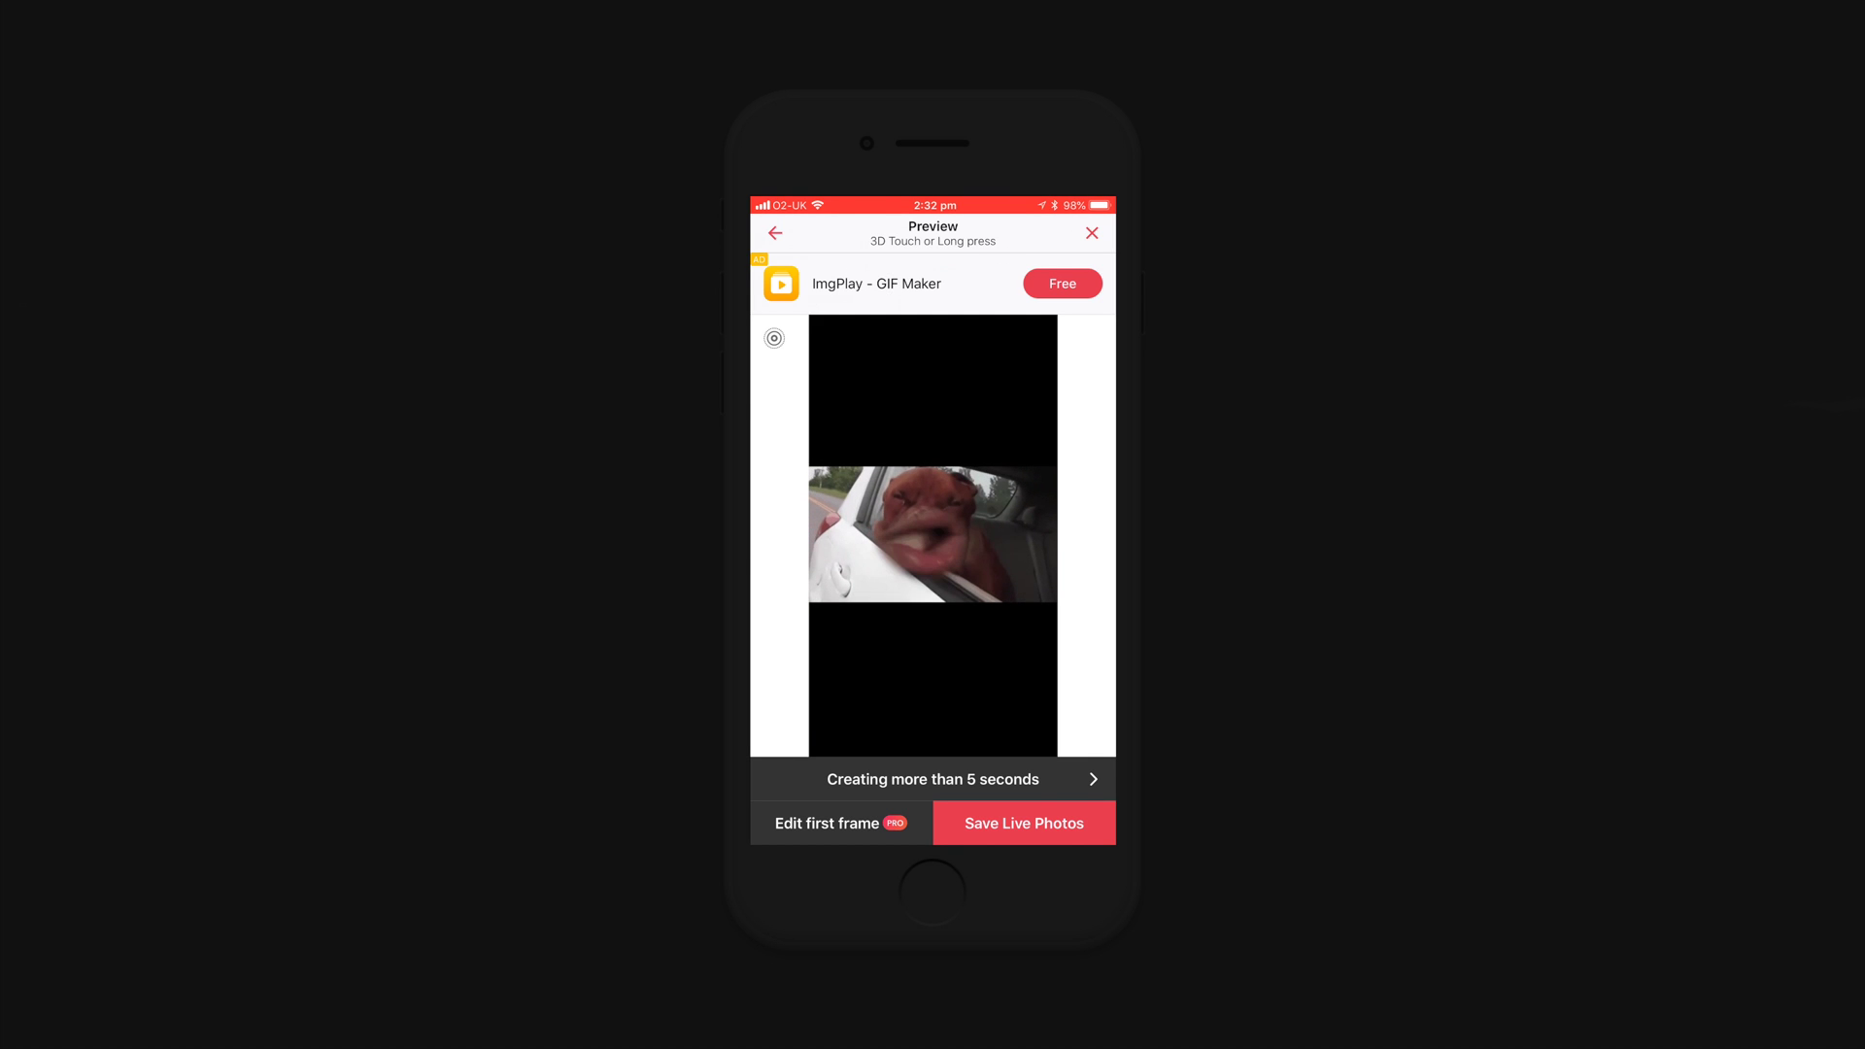
# Save the dog clip to the phone with Save Live Photos
pyautogui.click(1024, 823)
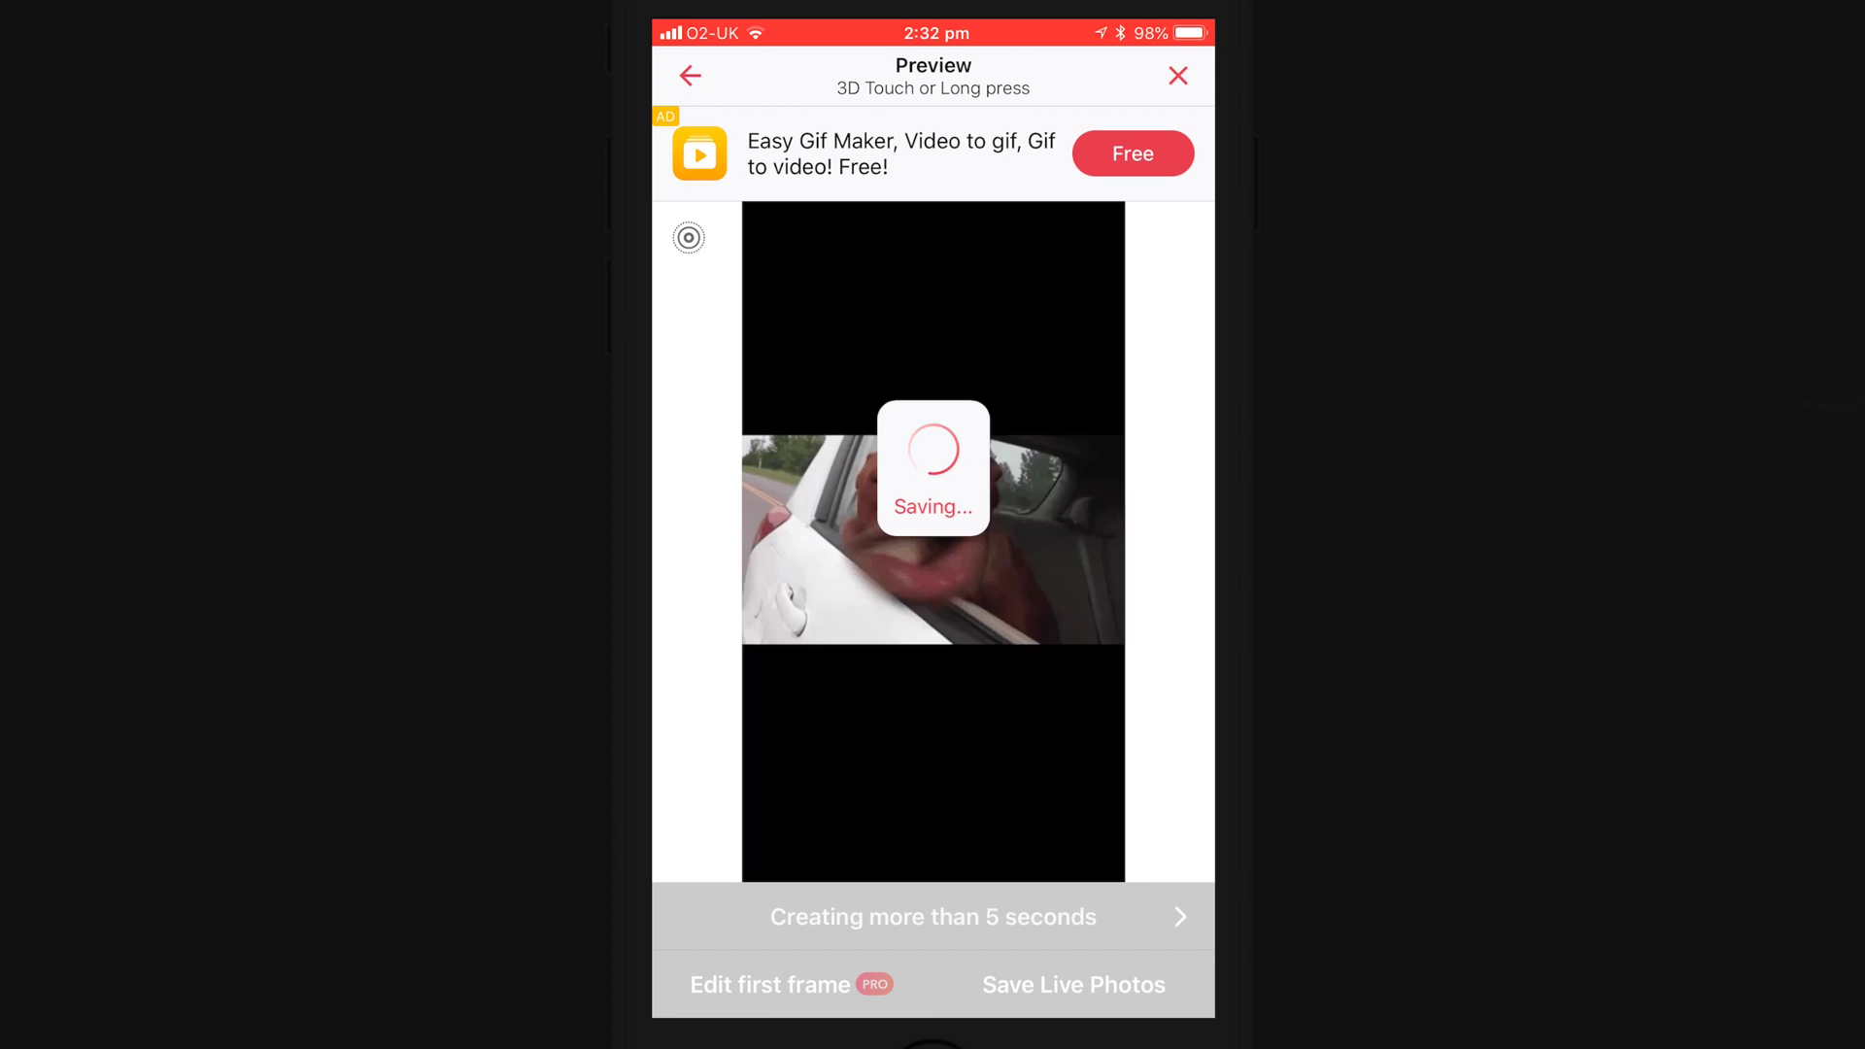